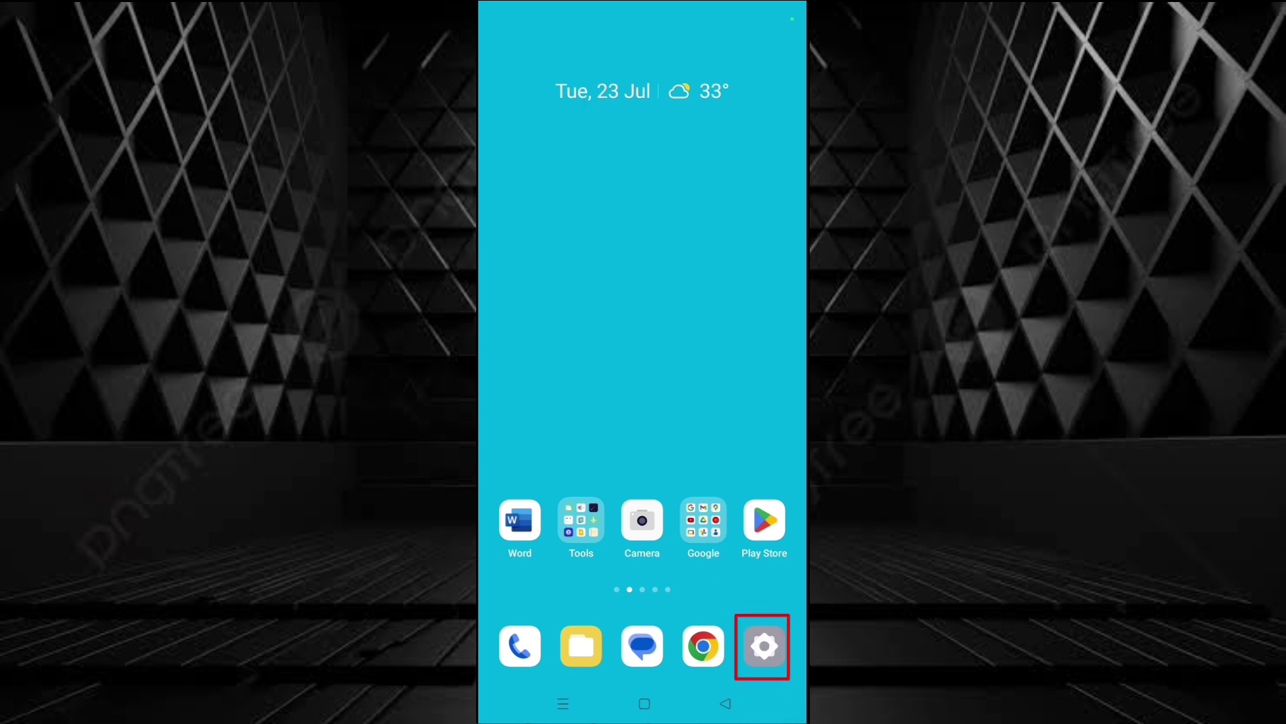
# Step: Turn on App Lock under Settings > Apps and begin setting up its privacy password
pyautogui.click(763, 646)
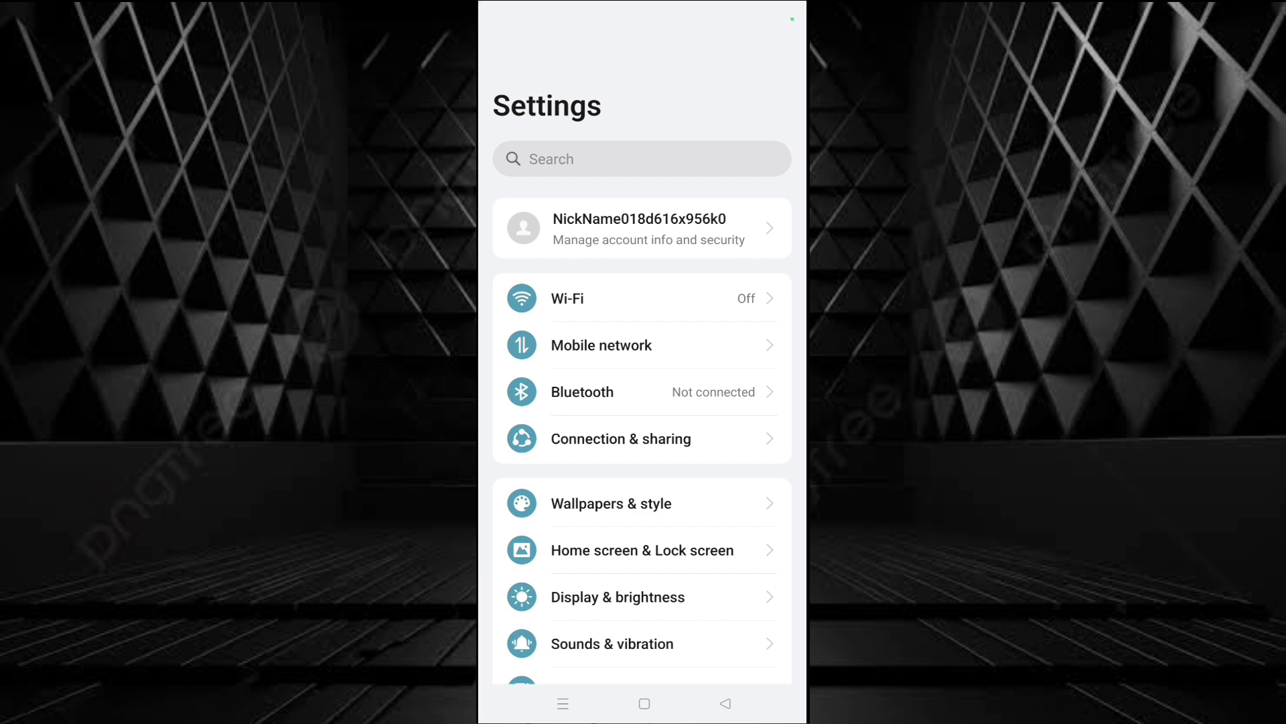
pyautogui.scroll(-4, 644, 452)
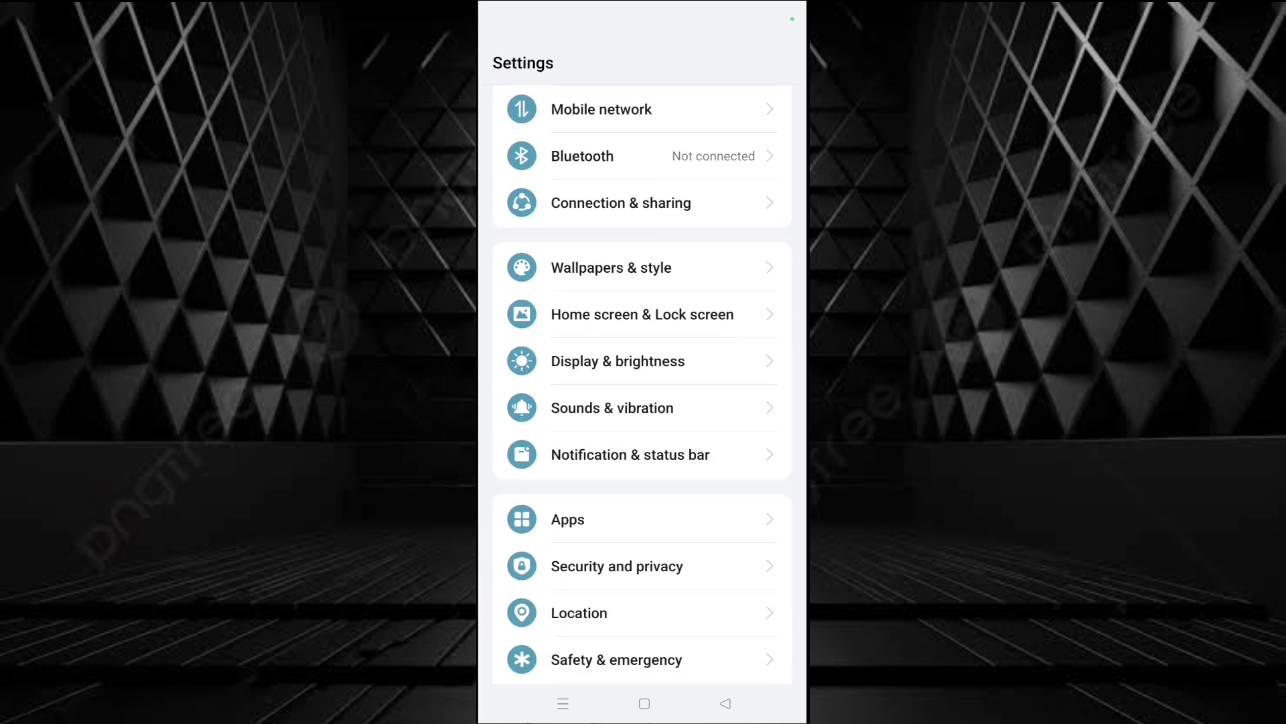
pyautogui.click(603, 512)
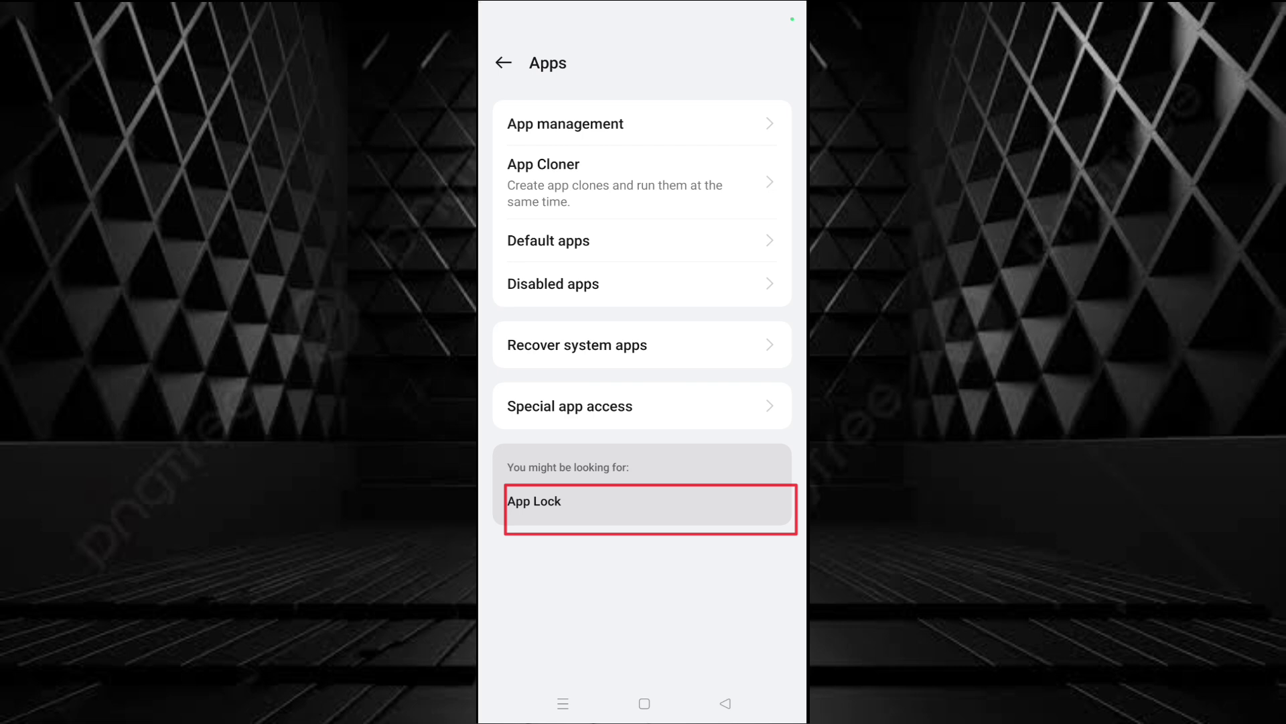
pyautogui.click(648, 501)
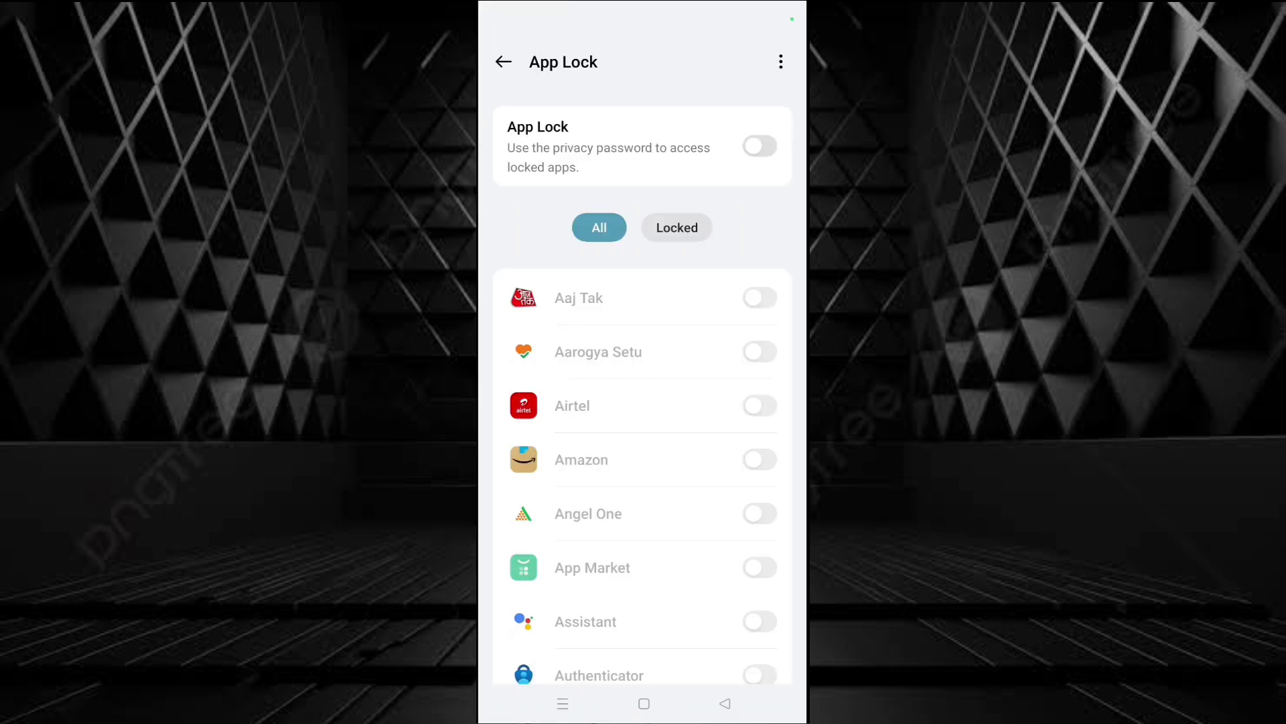
pyautogui.click(761, 146)
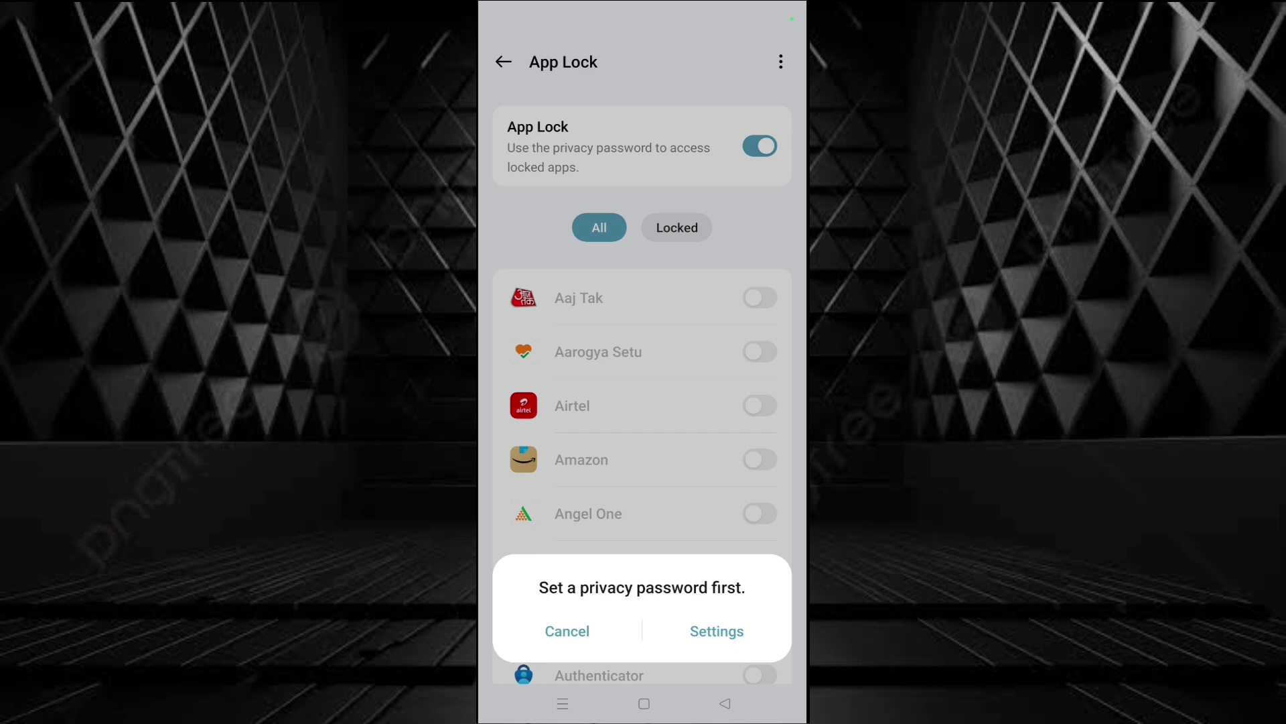
pyautogui.click(716, 631)
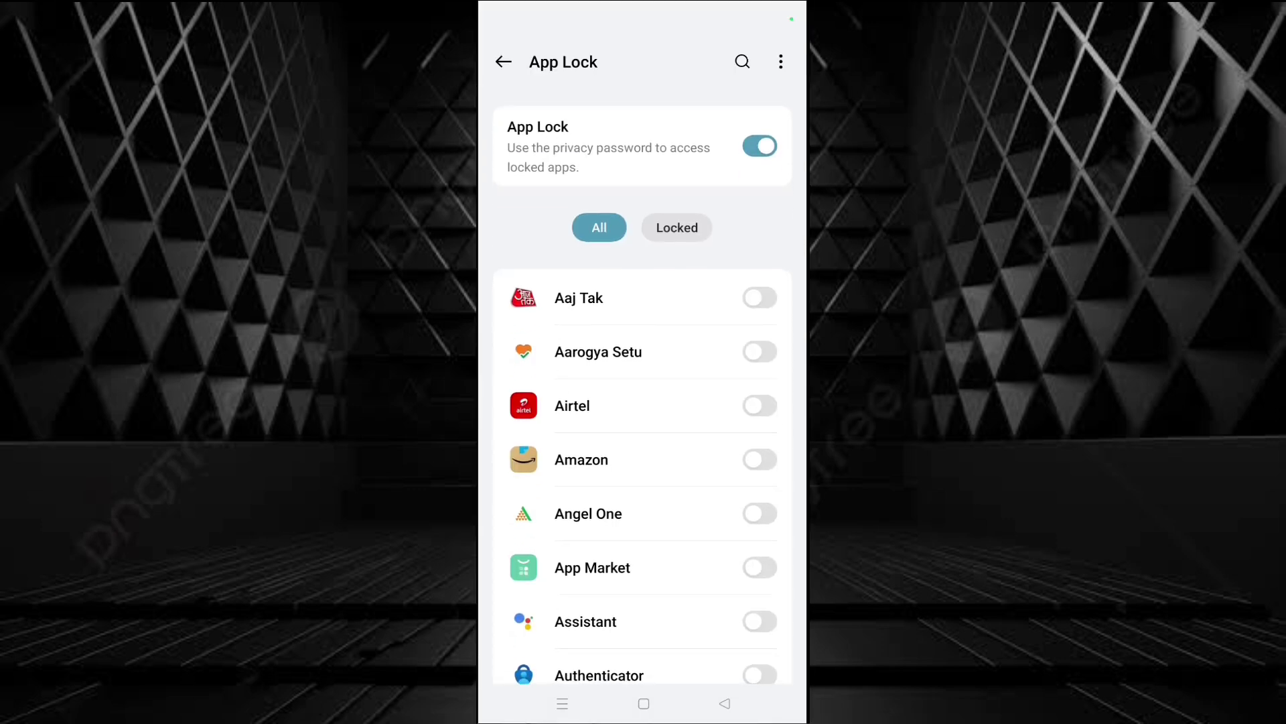
pyautogui.scroll(-5, 644, 453)
pyautogui.scroll(-5, 643, 453)
pyautogui.scroll(-5, 643, 452)
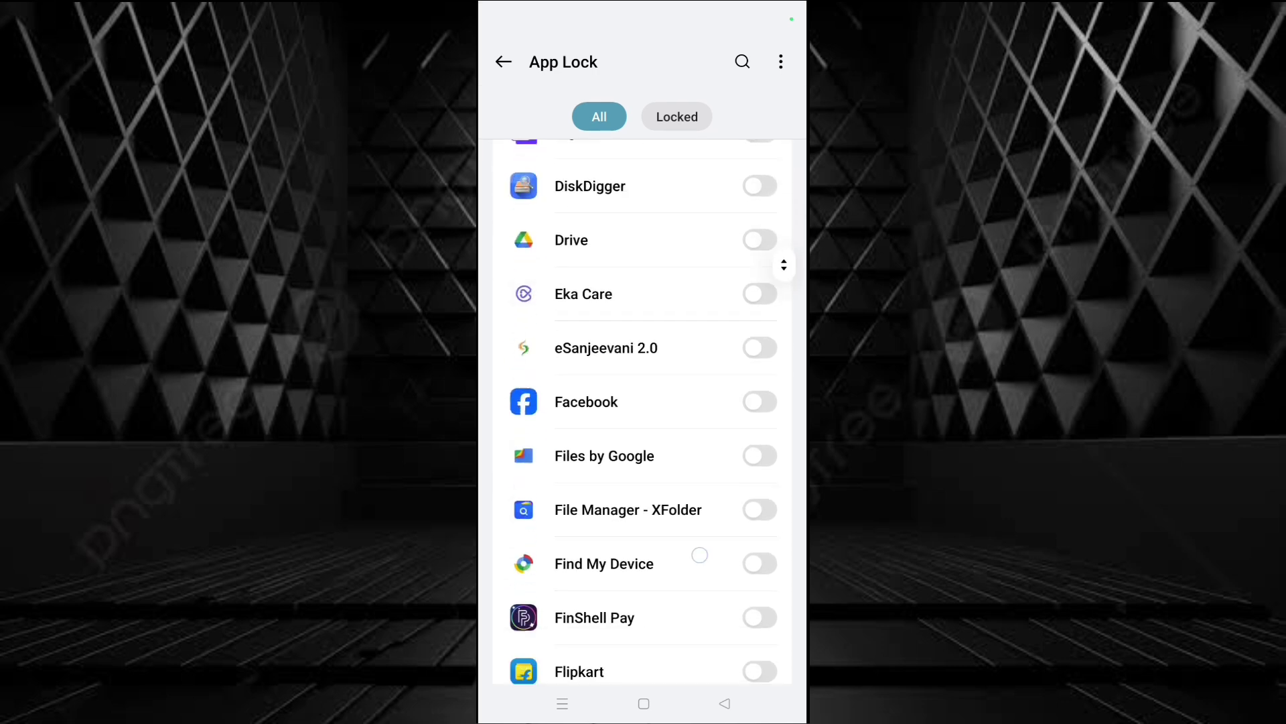
pyautogui.scroll(-3, 643, 452)
pyautogui.scroll(-3, 643, 452)
pyautogui.scroll(-3, 643, 453)
pyautogui.scroll(-2, 644, 452)
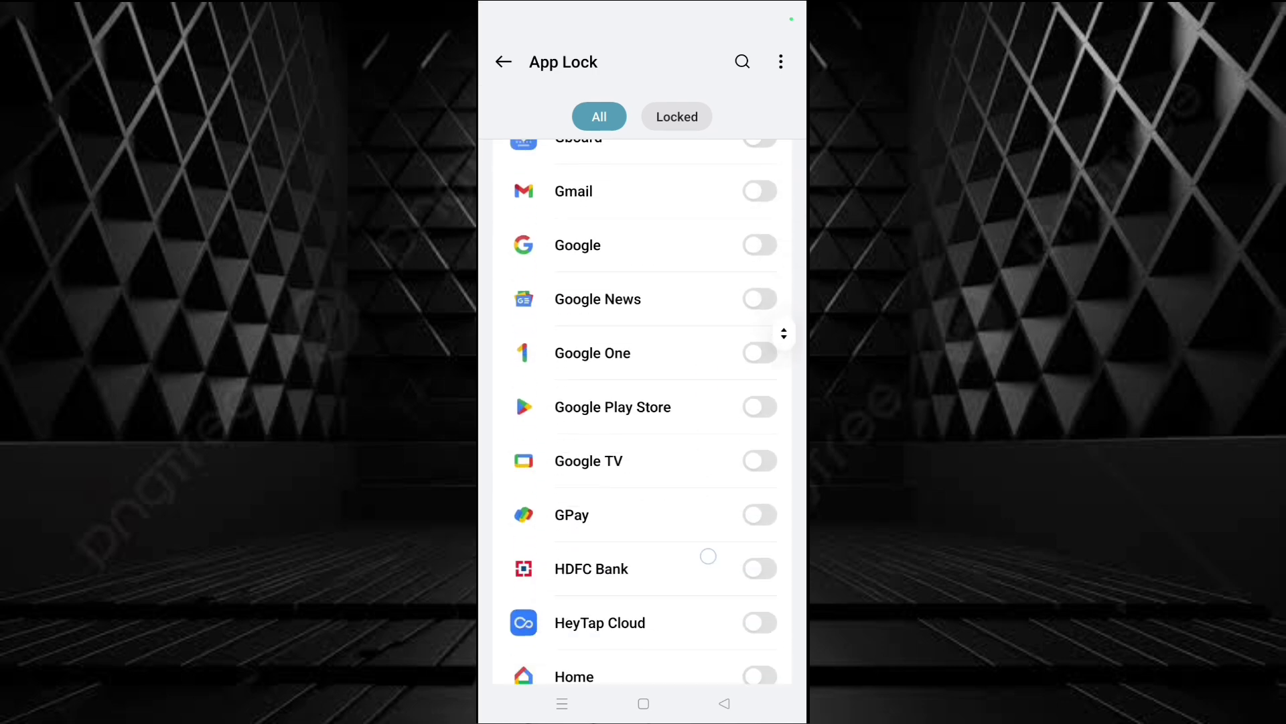
pyautogui.scroll(-2, 643, 453)
# Step: Lock Google Play Store and HeyTap Cloud in the App Lock app list
pyautogui.click(760, 438)
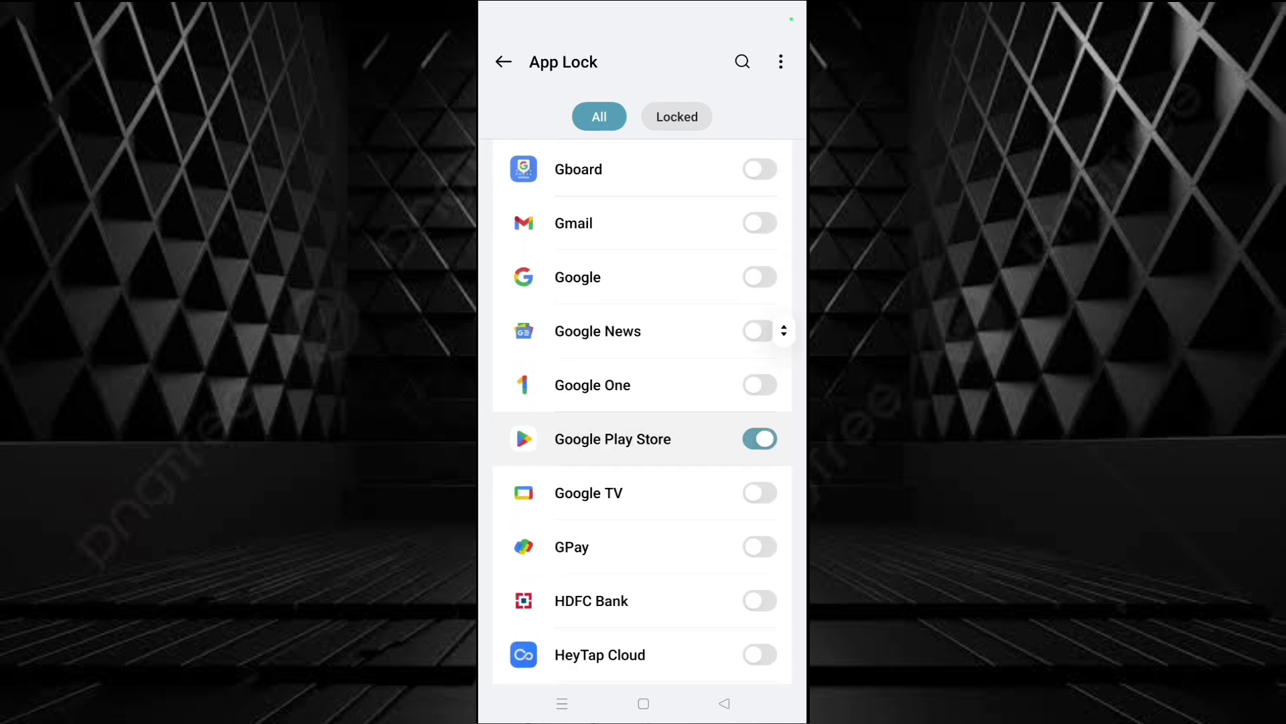
pyautogui.click(760, 655)
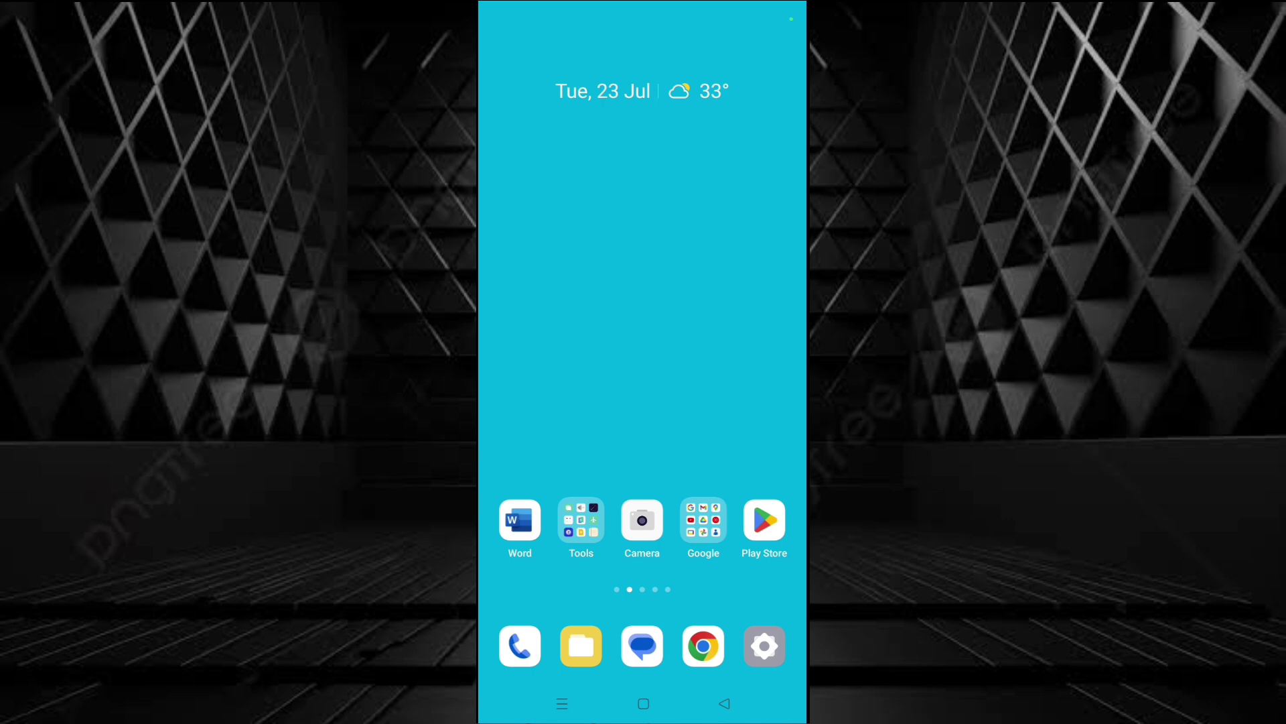
# Step: Enable Biometric verification under Purchase verification in the Play Store account settings
pyautogui.click(765, 520)
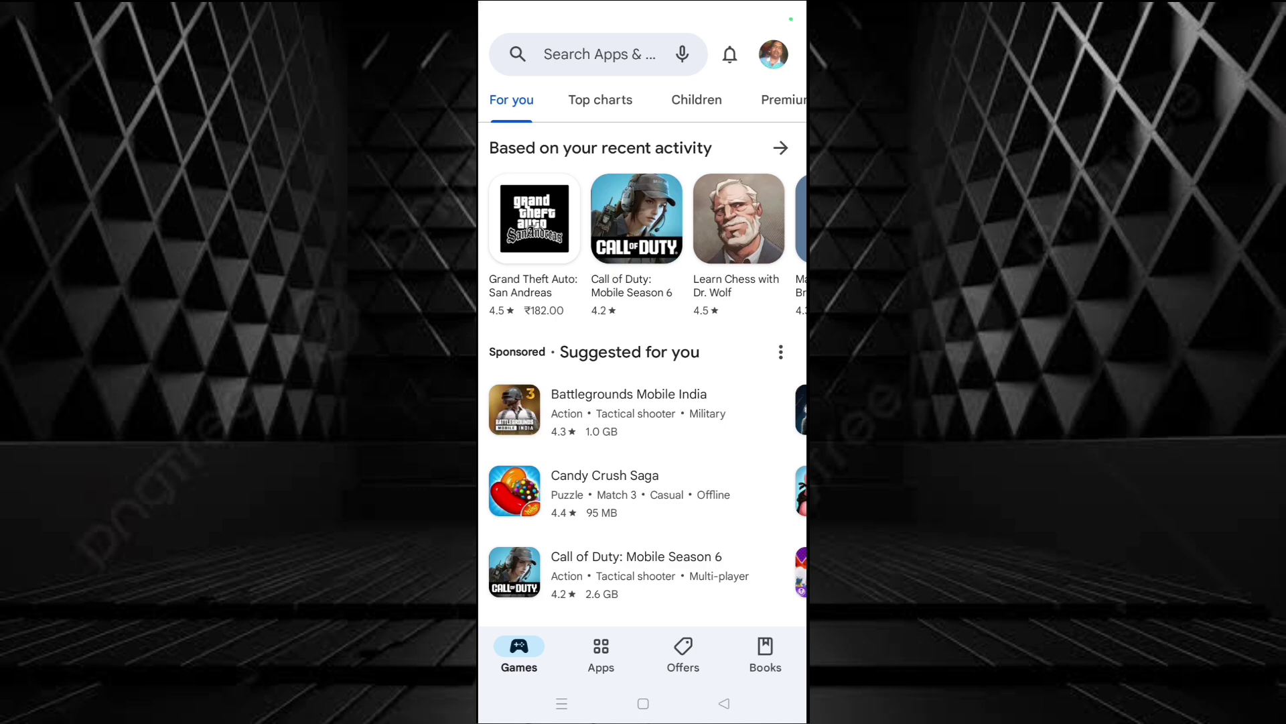
pyautogui.click(773, 54)
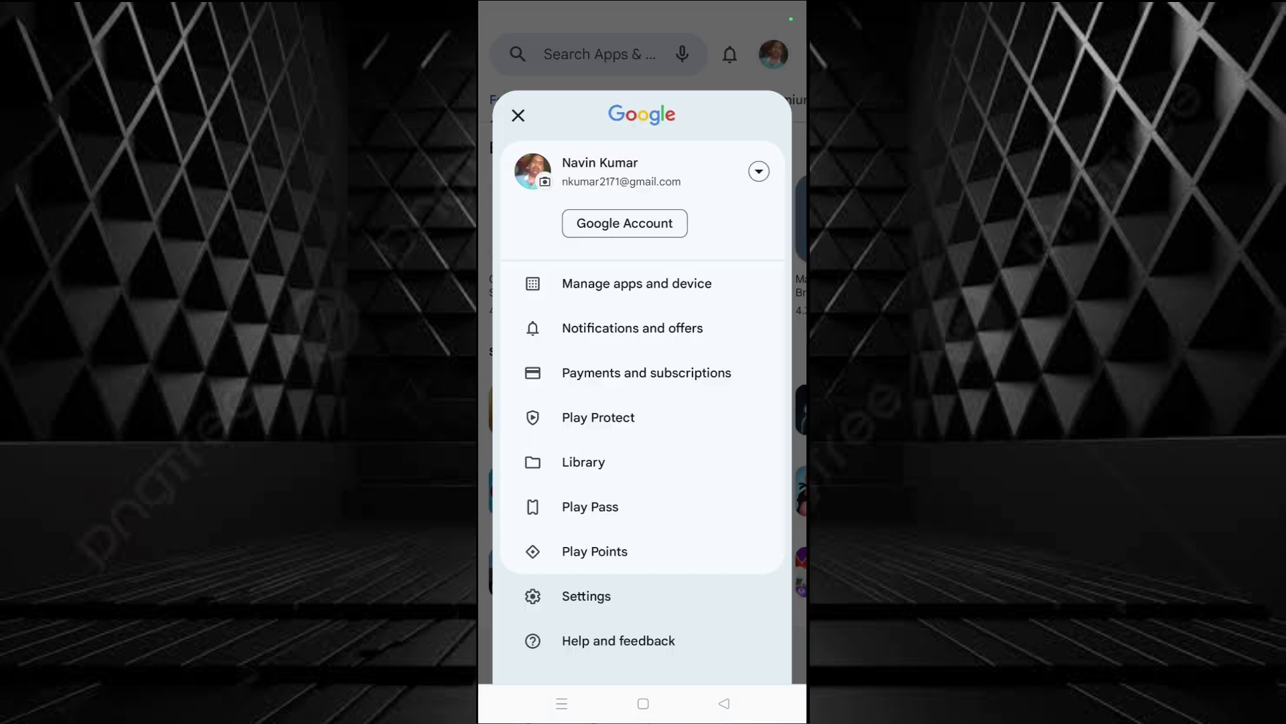
pyautogui.click(585, 596)
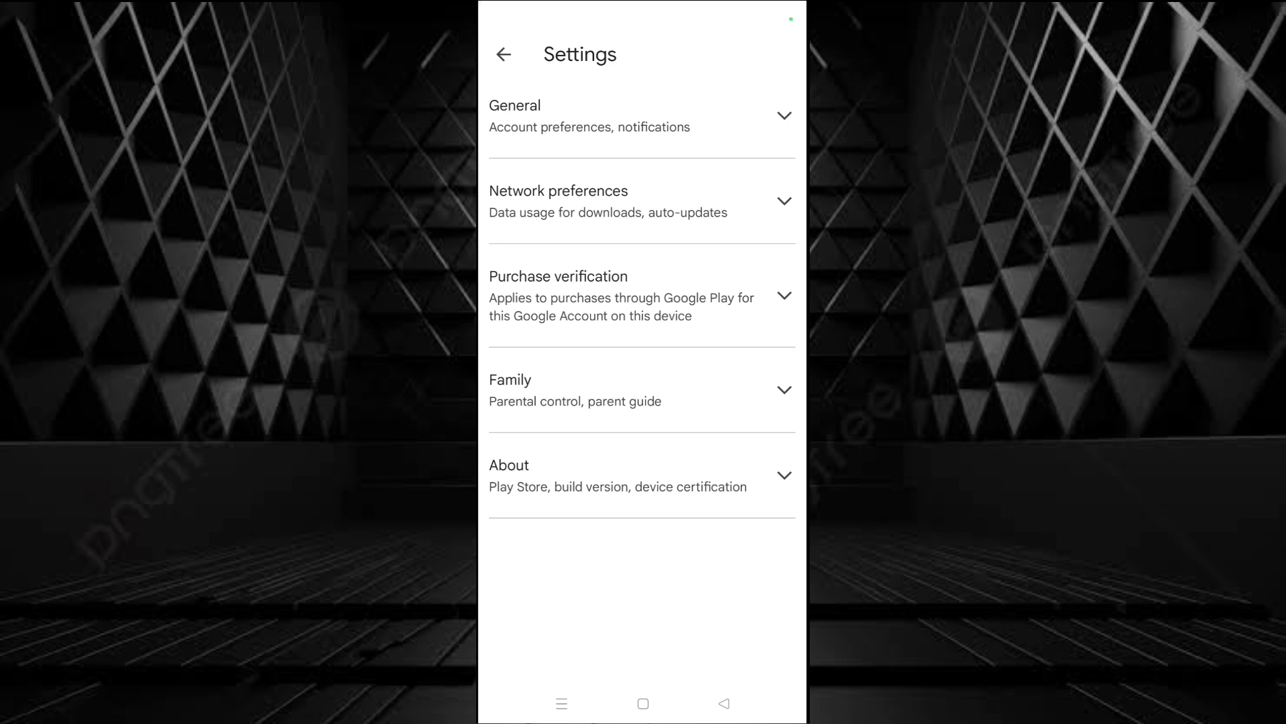
pyautogui.click(642, 296)
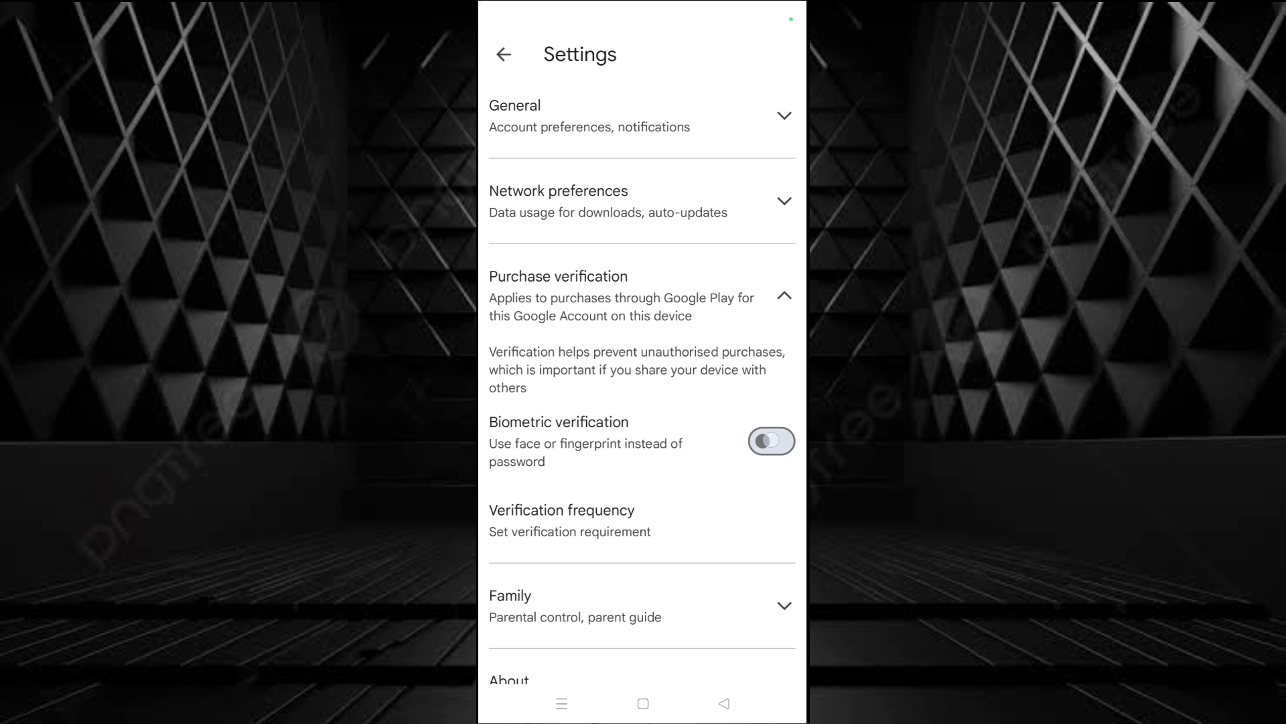
pyautogui.click(772, 441)
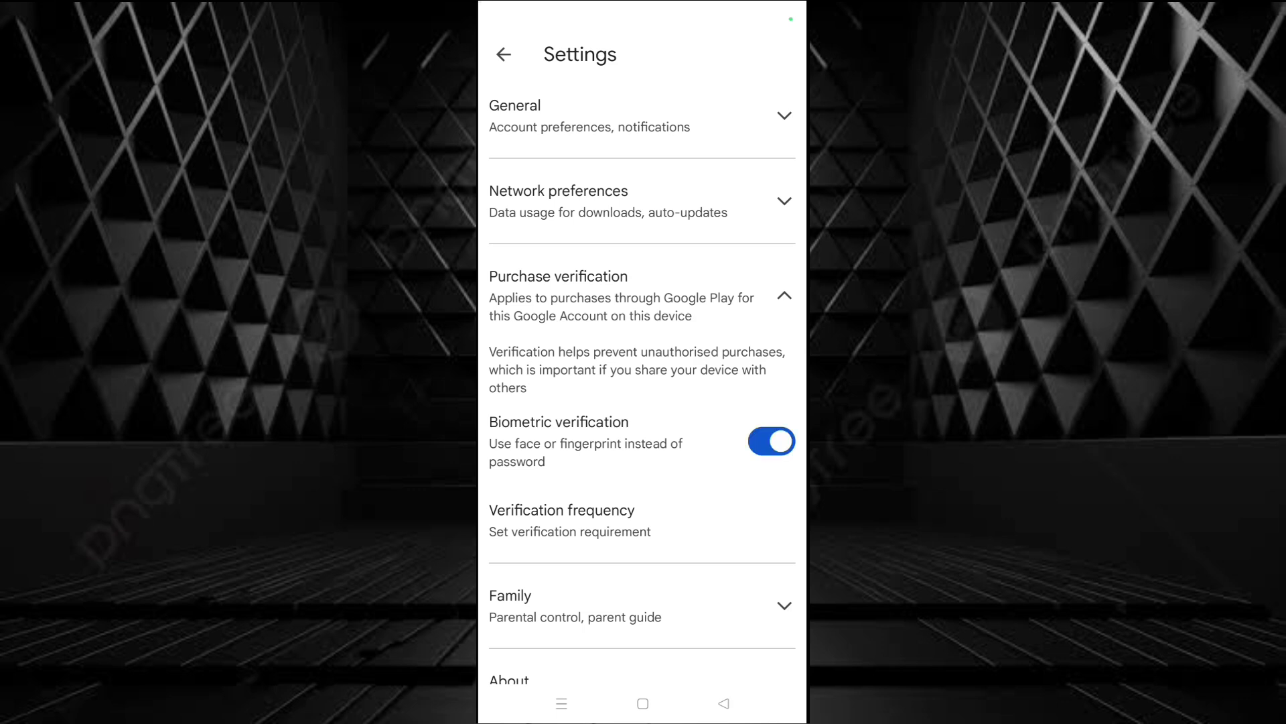